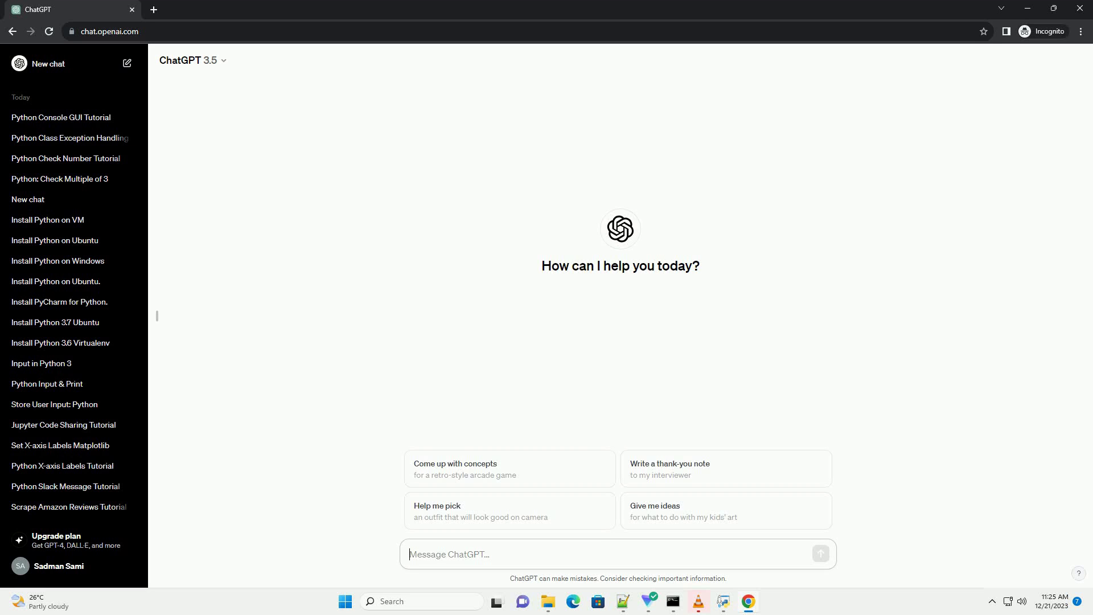
{"action": "type", "text": "write an informative tutorial about python console output to gui with code example"}
Send the request for a Python console-output-to-GUI tutorial with a code example.
{"action": "key", "text": "Return"}
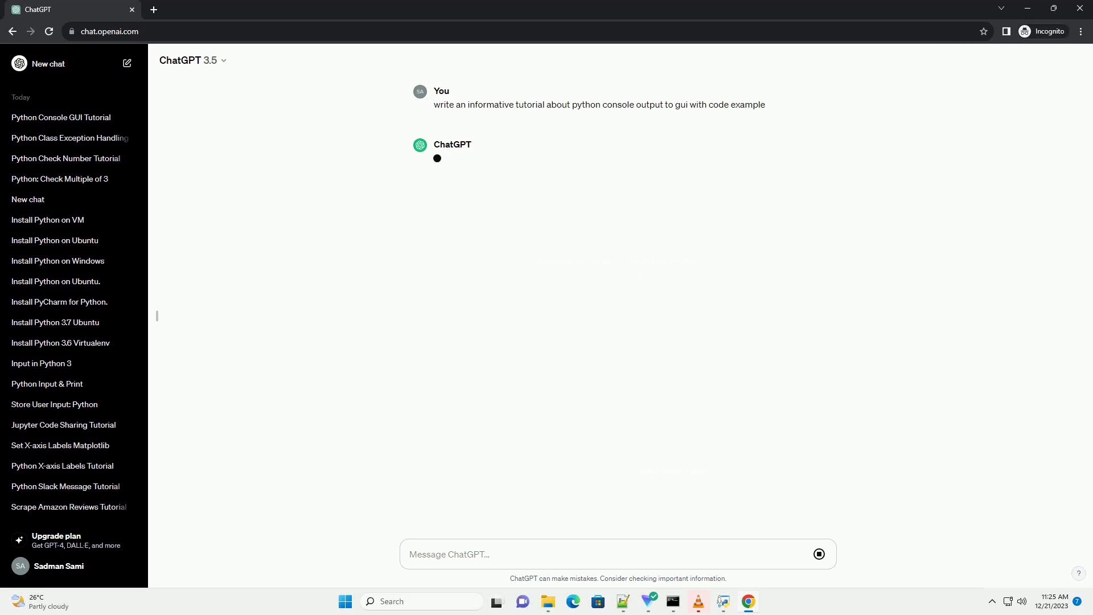